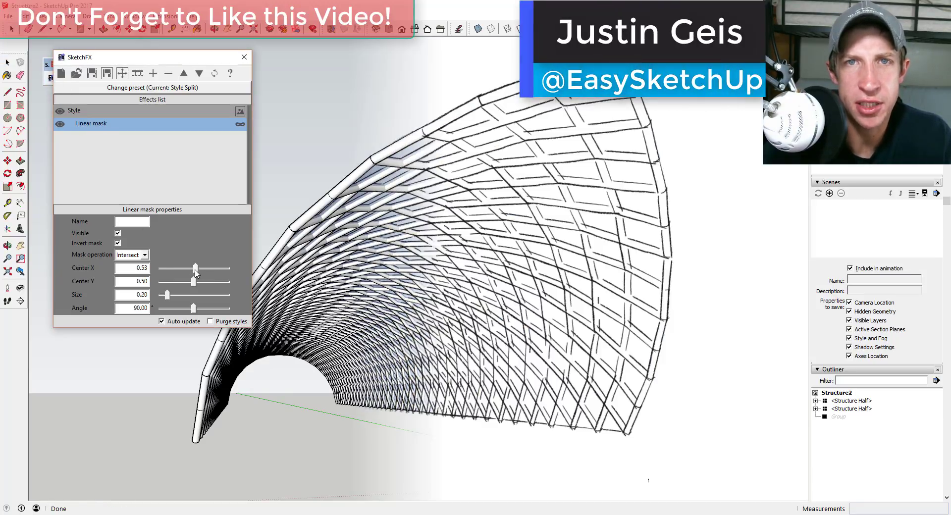
Shift the linear mask Center X to 0.61 and orbit to a front view of the tunnel
{"action": "left_click_drag", "start_coordinate": [196, 272], "coordinate": [185, 275]}
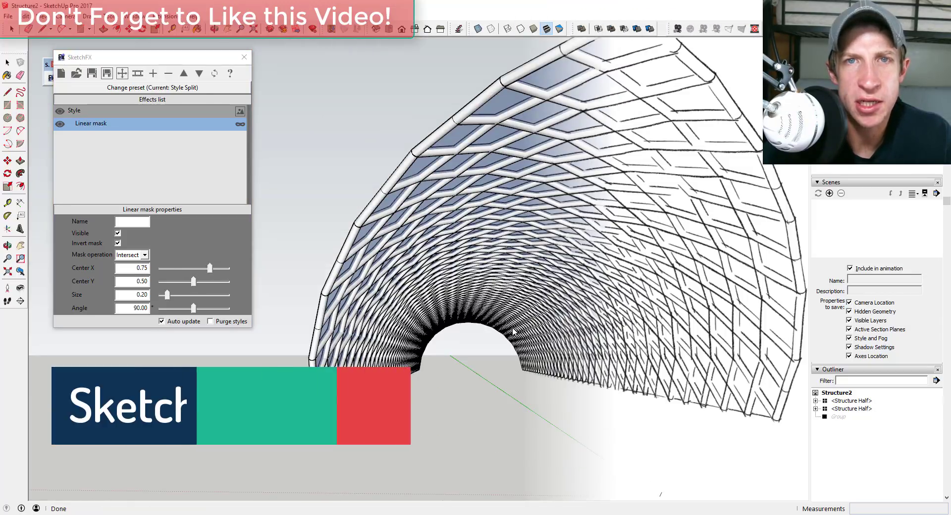
{"action": "middle_click_drag", "start_coordinate": [513, 332], "coordinate": [507, 351]}
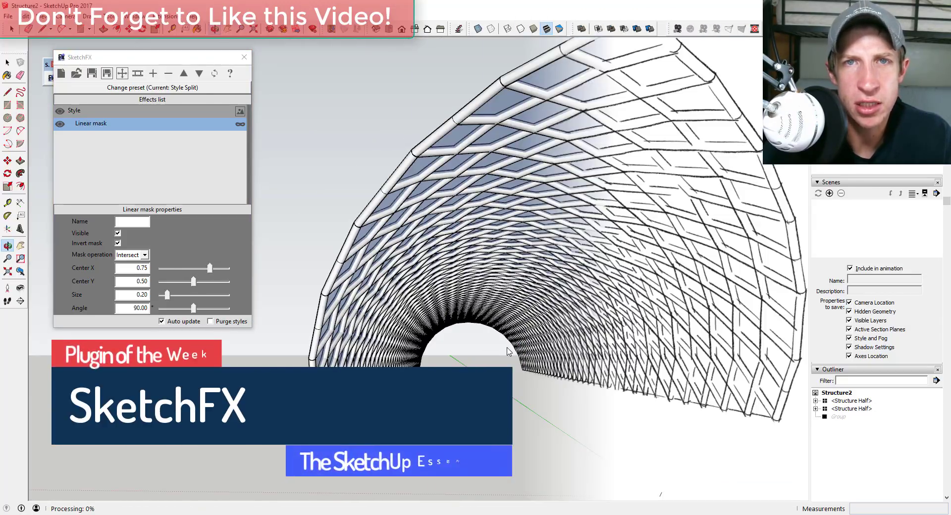
{"action": "left_click_drag", "start_coordinate": [210, 268], "coordinate": [202, 272]}
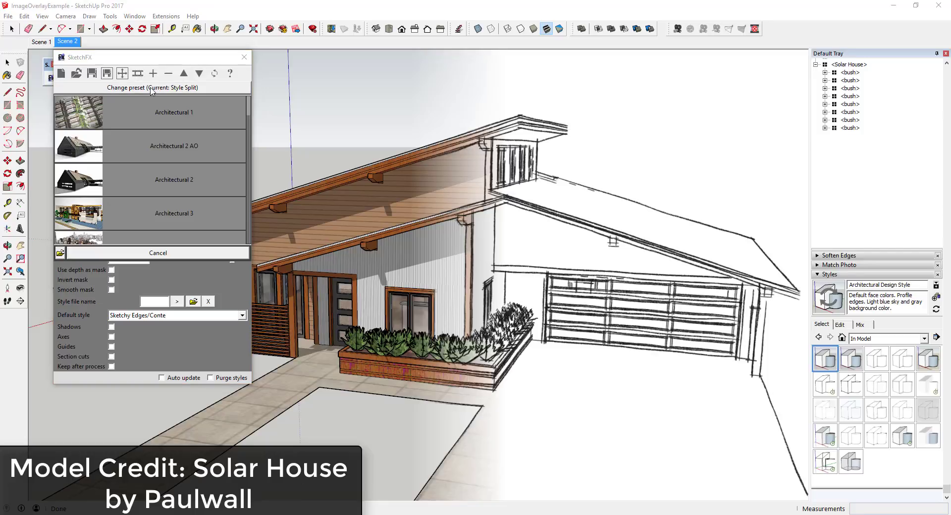
Load the Style Split preset and set its mask operation to Subtract
{"action": "scroll", "coordinate": [179, 169], "scroll_direction": "down", "scroll_amount": 10}
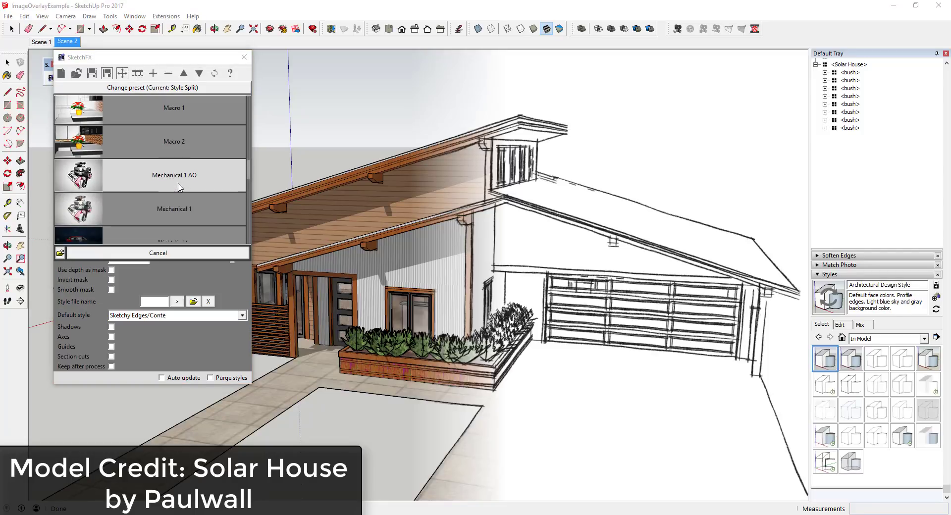
{"action": "scroll", "coordinate": [183, 183], "scroll_direction": "down", "scroll_amount": 3}
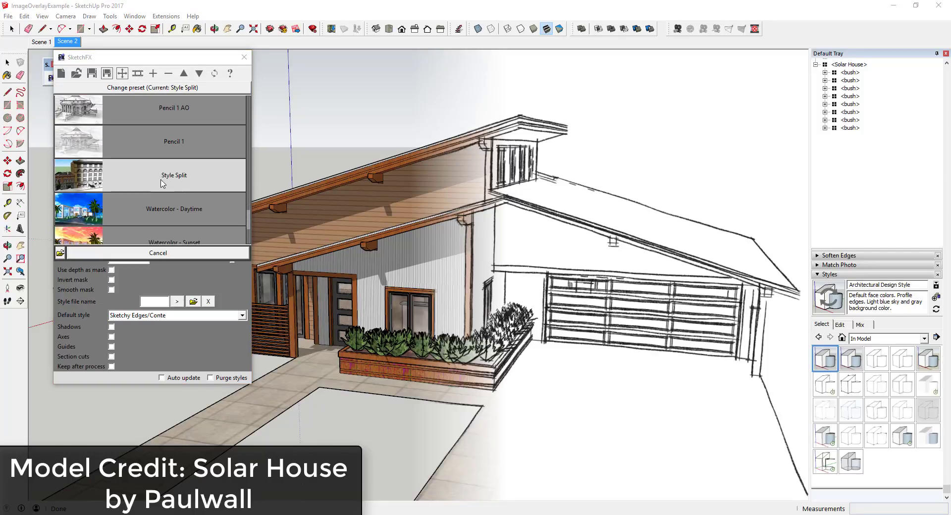
{"action": "left_click", "coordinate": [186, 176]}
{"action": "left_click", "coordinate": [134, 255]}
{"action": "left_click", "coordinate": [131, 262]}
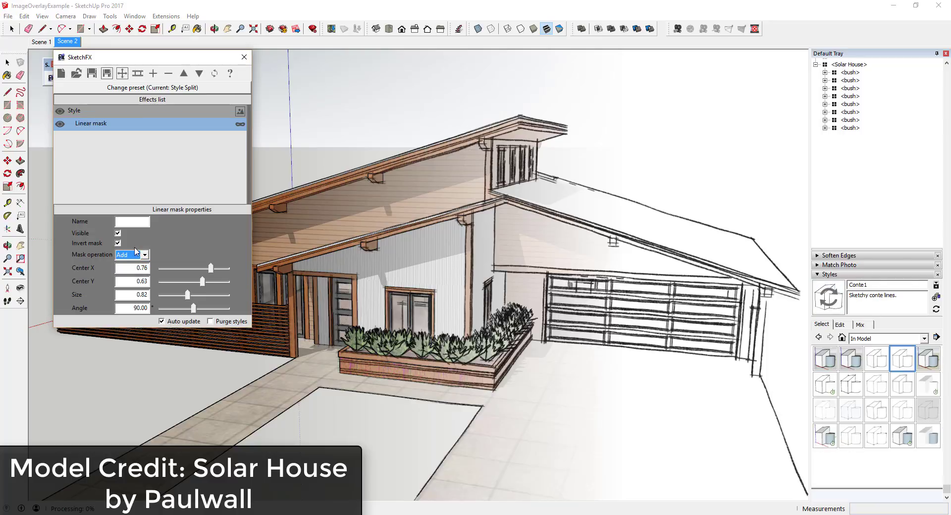
{"action": "left_click", "coordinate": [133, 256]}
{"action": "left_click", "coordinate": [131, 270]}
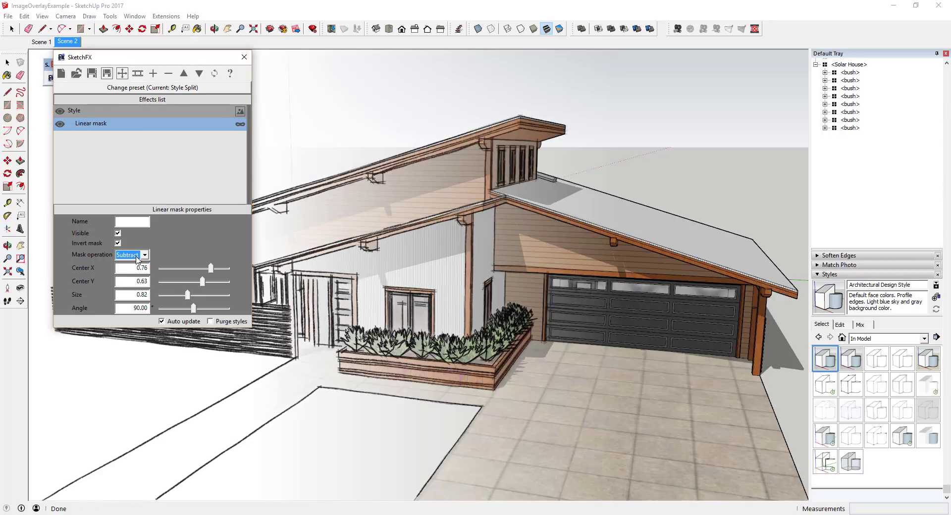
Orbit to a frontal view and make Sketchy Edges/Pen Blue the Style effect's default style
{"action": "middle_click_drag", "start_coordinate": [510, 338], "coordinate": [347, 297]}
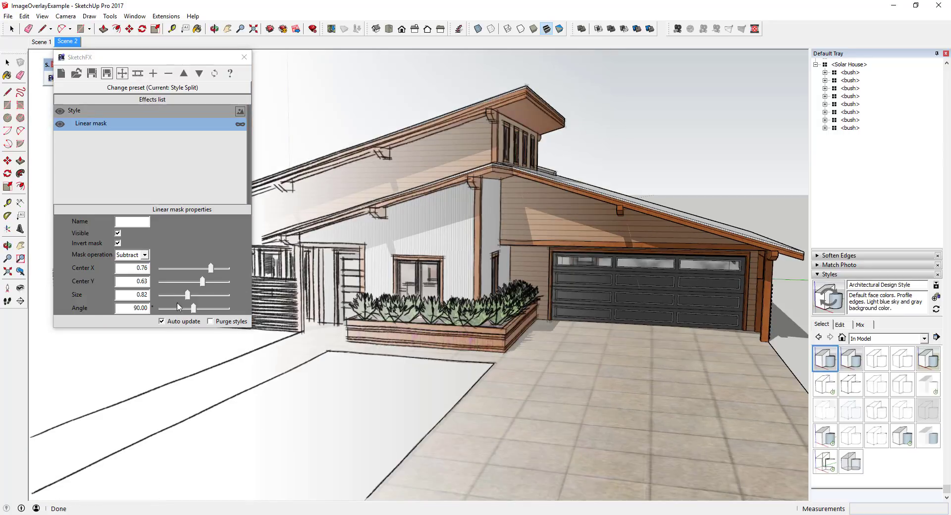
{"action": "left_click", "coordinate": [98, 115]}
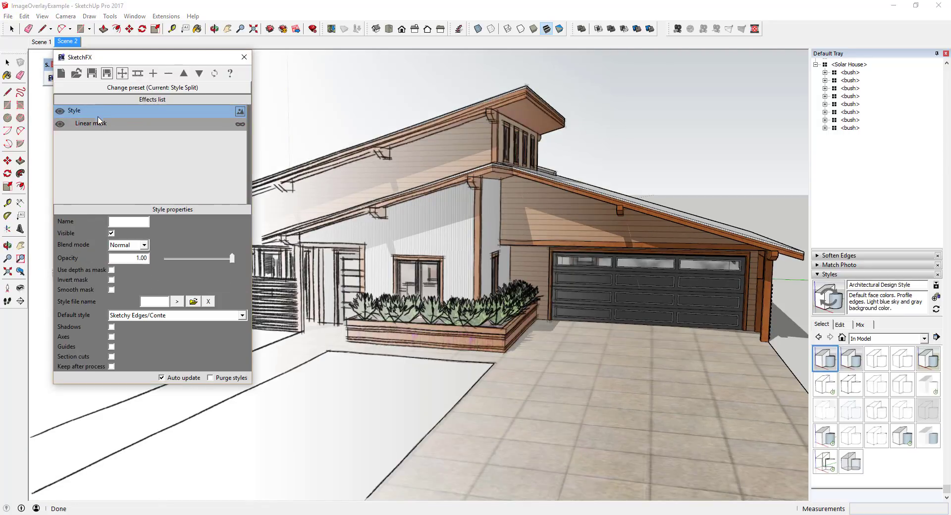
{"action": "left_click", "coordinate": [179, 319]}
{"action": "left_click", "coordinate": [179, 182]}
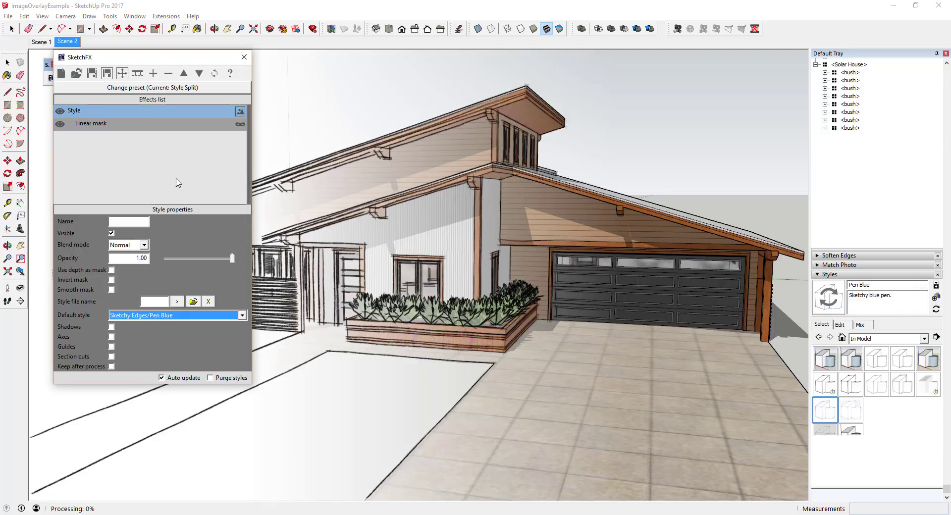
{"action": "left_click", "coordinate": [377, 259]}
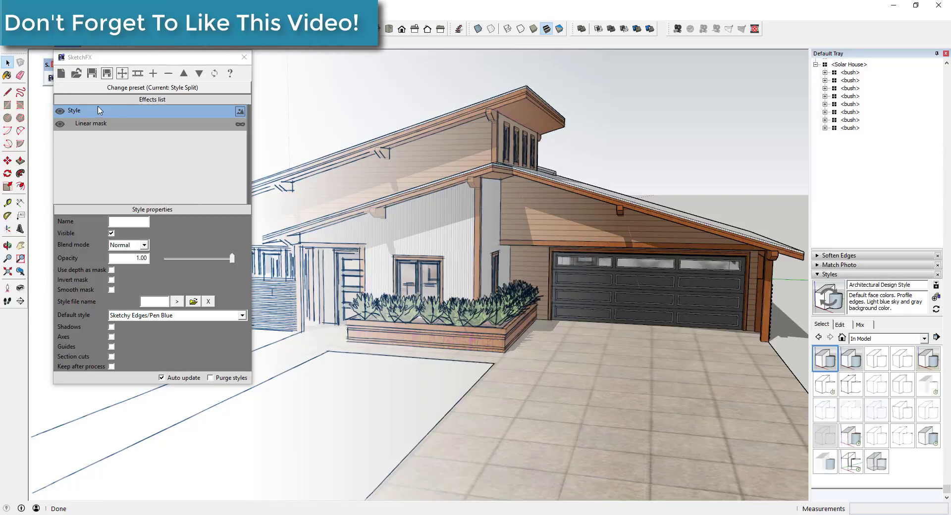
Try the Architectural 1 and Architectural 3 presets on the house
{"action": "left_click", "coordinate": [152, 87]}
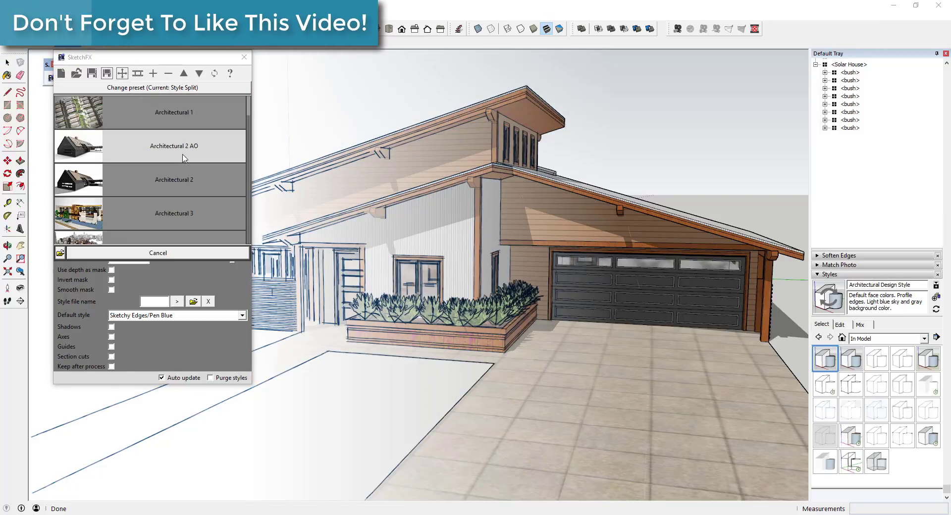
{"action": "left_click", "coordinate": [158, 119]}
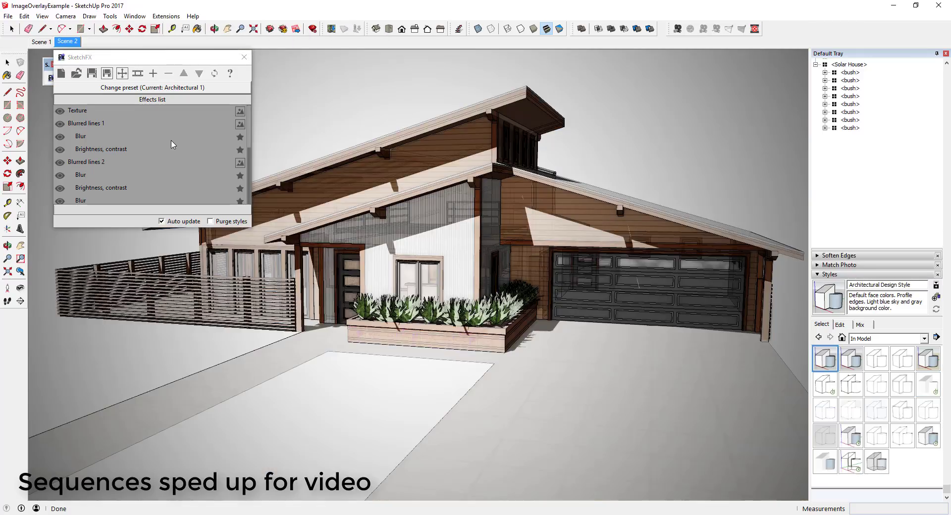
{"action": "left_click", "coordinate": [157, 178]}
{"action": "left_click", "coordinate": [122, 88]}
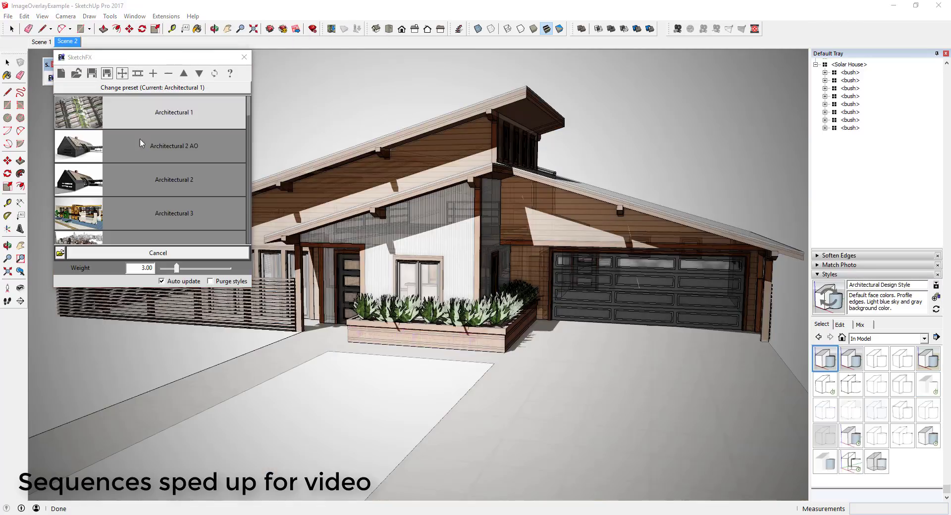
{"action": "left_click", "coordinate": [171, 203]}
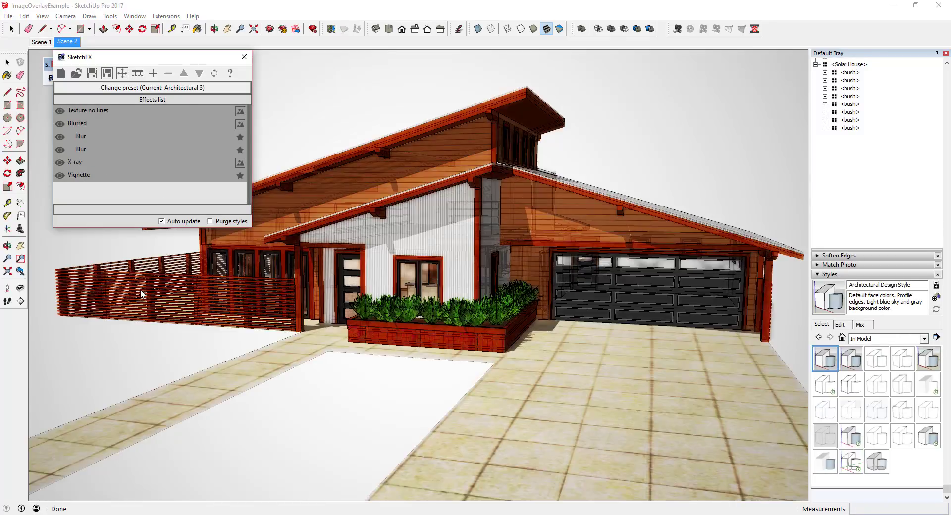
Apply the Pencil 1 preset from further down the preset list
{"action": "left_click", "coordinate": [152, 87]}
{"action": "scroll", "coordinate": [178, 188], "scroll_direction": "down", "scroll_amount": 3}
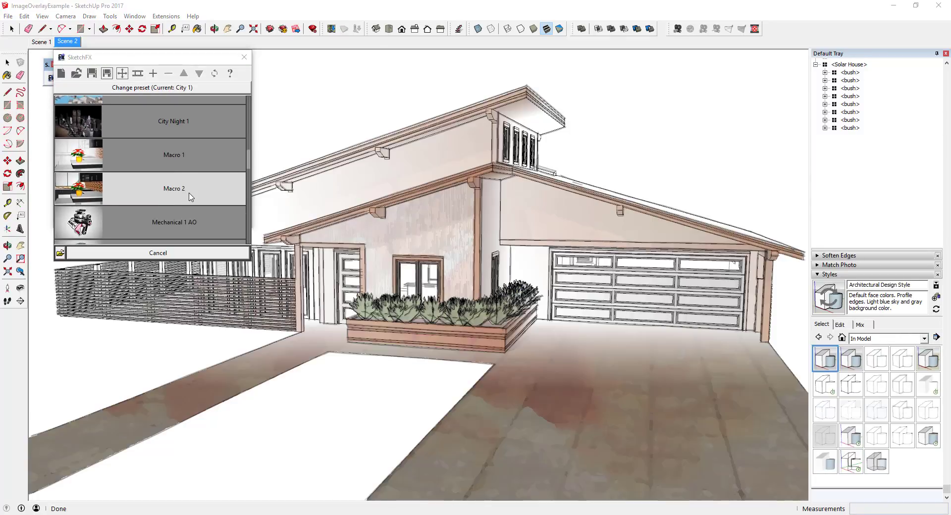
{"action": "scroll", "coordinate": [190, 197], "scroll_direction": "down", "scroll_amount": 5}
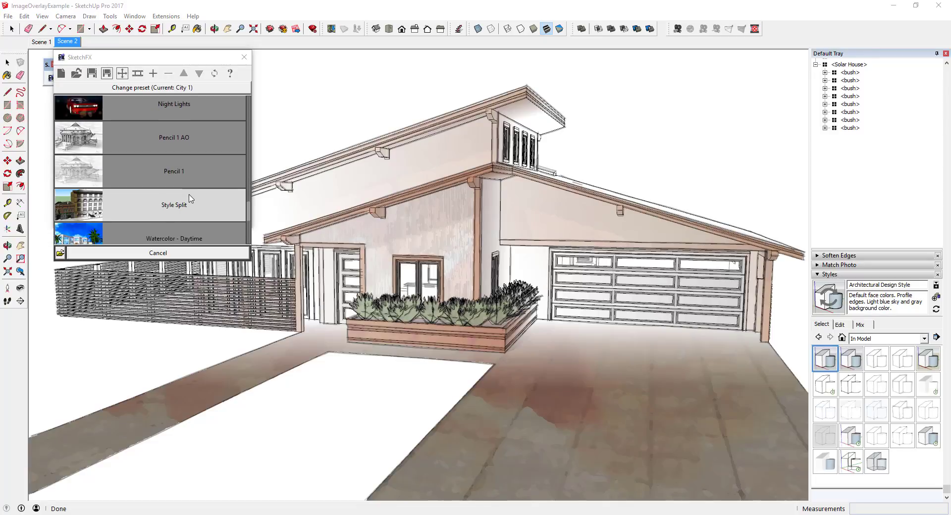
{"action": "scroll", "coordinate": [190, 198], "scroll_direction": "down", "scroll_amount": 1}
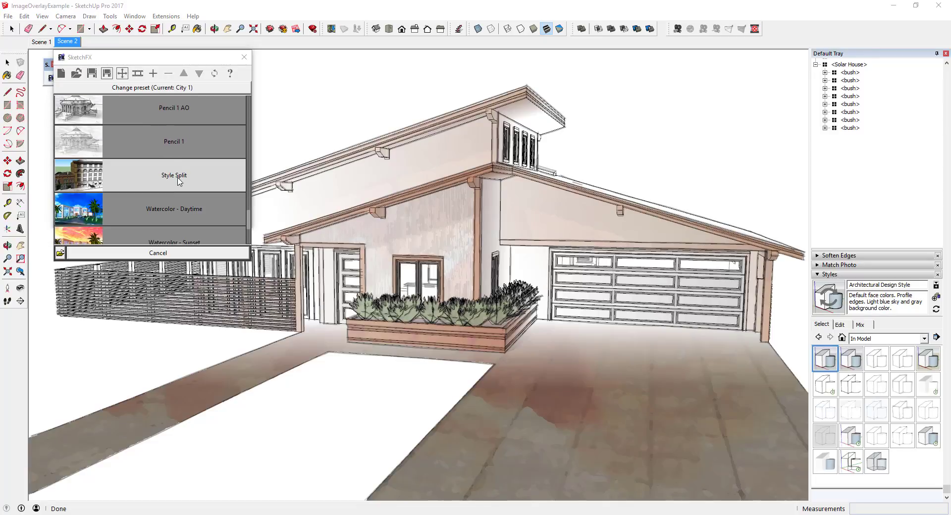
{"action": "left_click", "coordinate": [171, 142]}
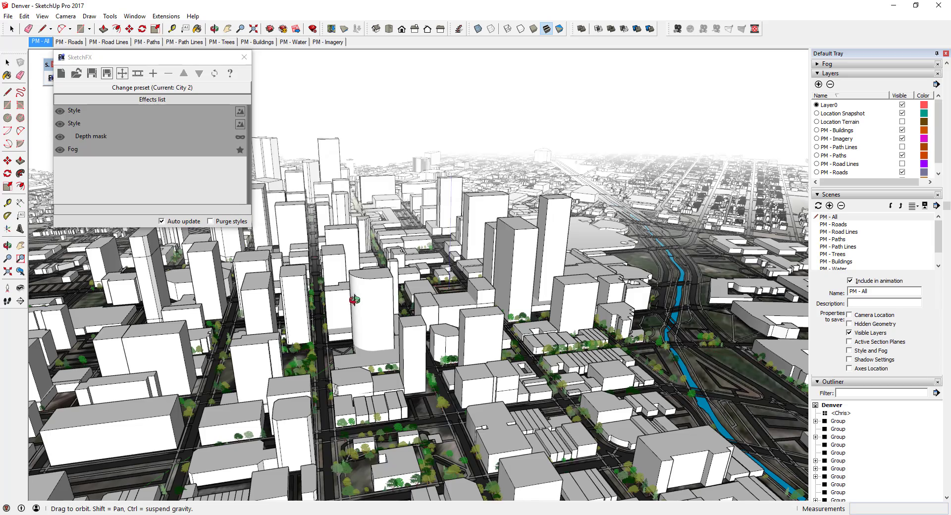
Turn off automatic re-rendering of SketchFX effects and orbit the city to a new angle
{"action": "middle_click_drag", "start_coordinate": [357, 301], "coordinate": [515, 304]}
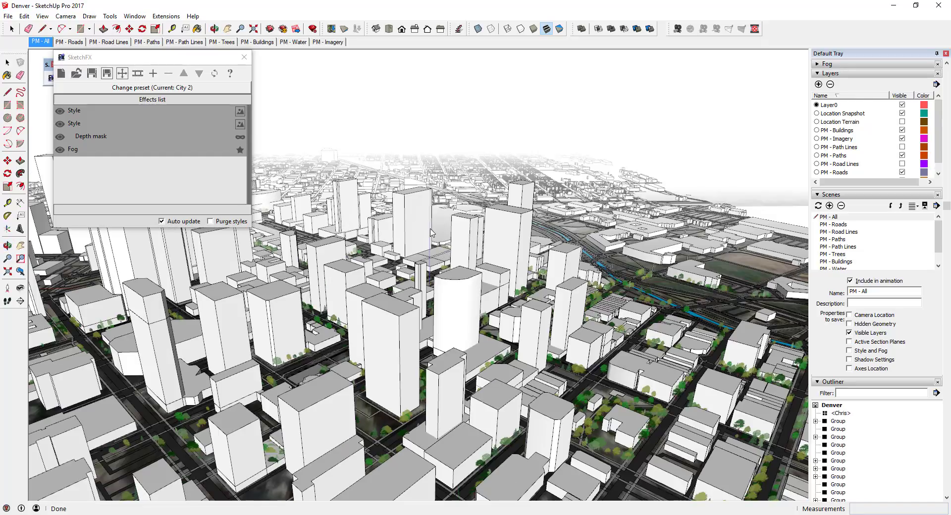
{"action": "left_click", "coordinate": [243, 57]}
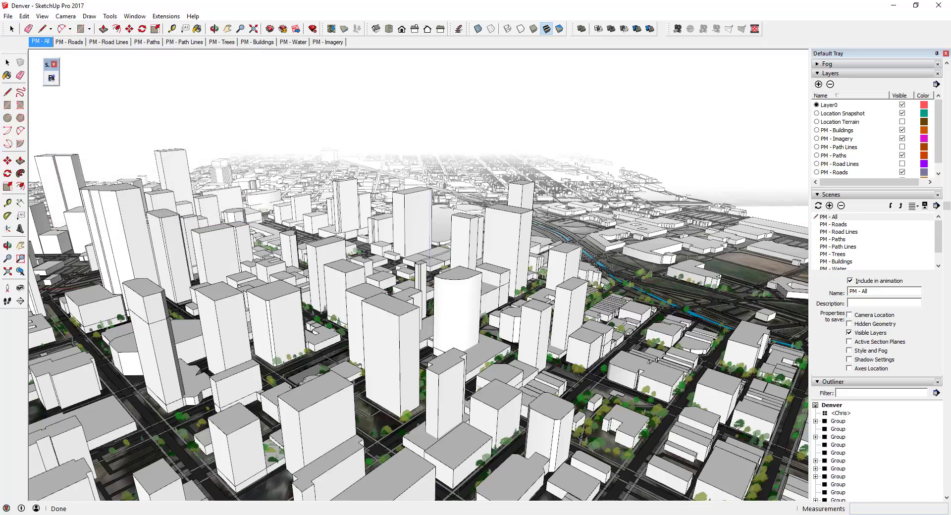
{"action": "left_click", "coordinate": [51, 77]}
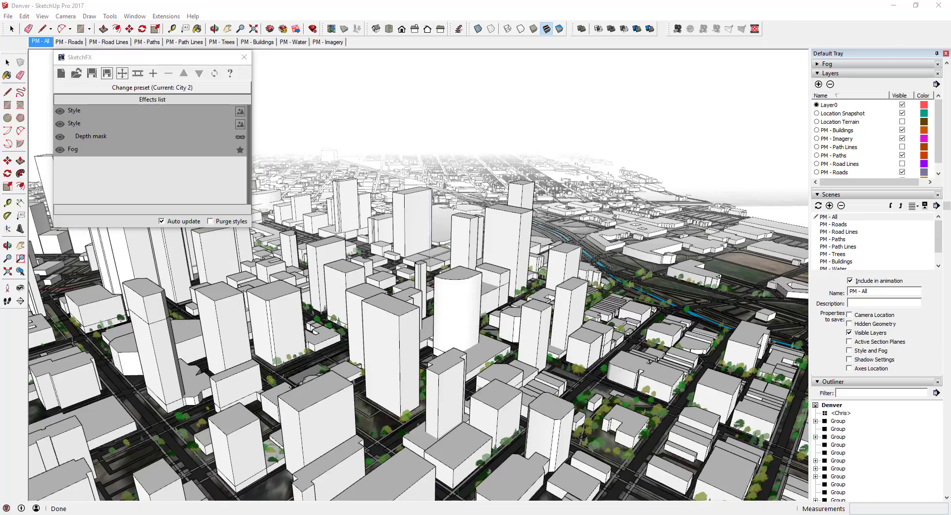
{"action": "left_click", "coordinate": [162, 222]}
{"action": "middle_click_drag", "start_coordinate": [464, 329], "coordinate": [338, 317]}
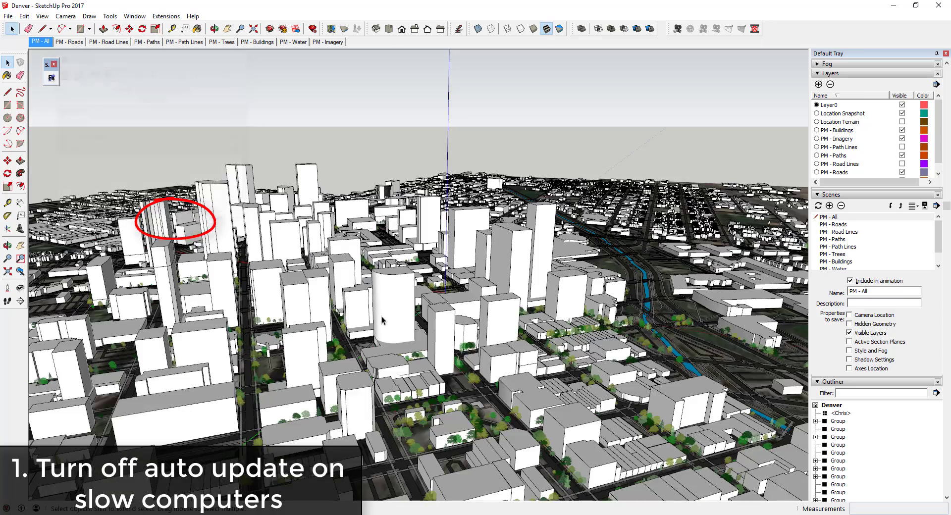
{"action": "mouse_move", "coordinate": [376, 324]}
{"action": "left_mouse_down"}
{"action": "mouse_move", "coordinate": [438, 302]}
{"action": "mouse_move", "coordinate": [346, 261]}
{"action": "left_mouse_up"}
{"action": "key", "text": "space"}
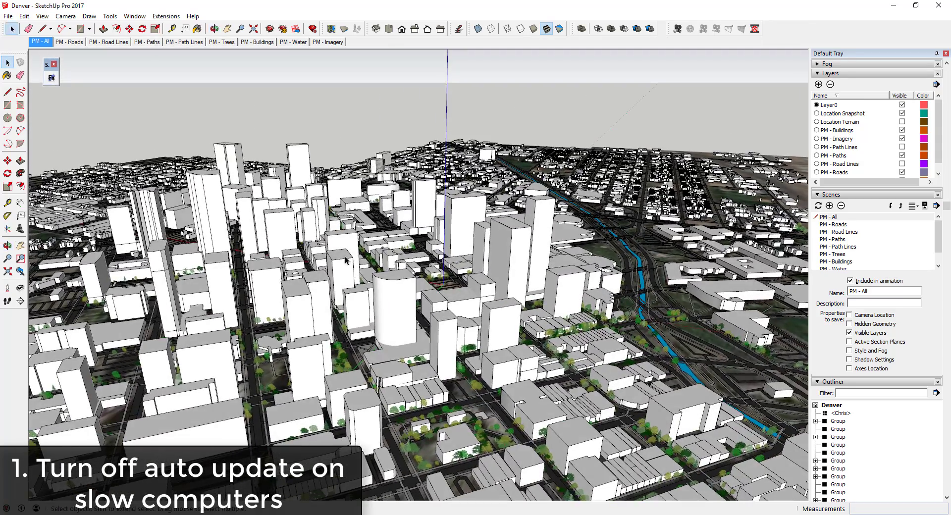
Render the Denver city with the City 2 preset, exit the image, then reapply the effect
{"action": "left_click", "coordinate": [51, 78]}
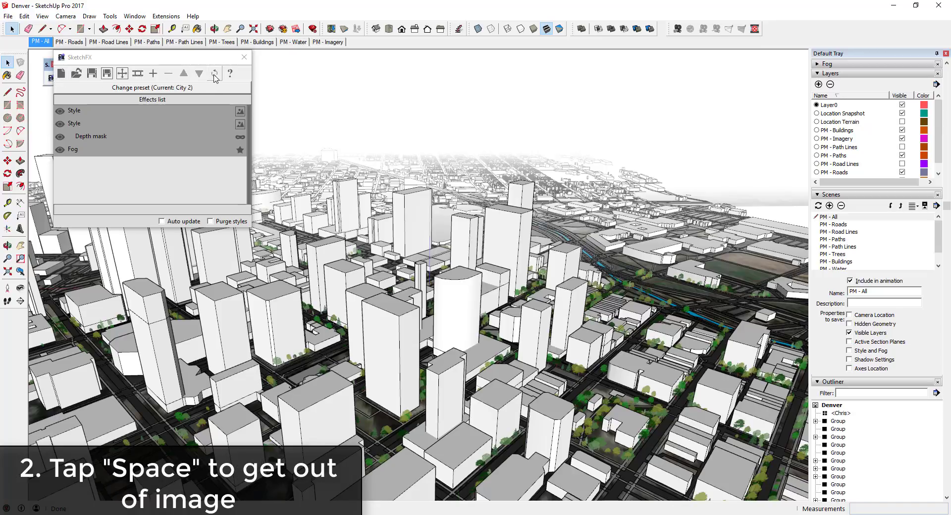
{"action": "left_click", "coordinate": [214, 75]}
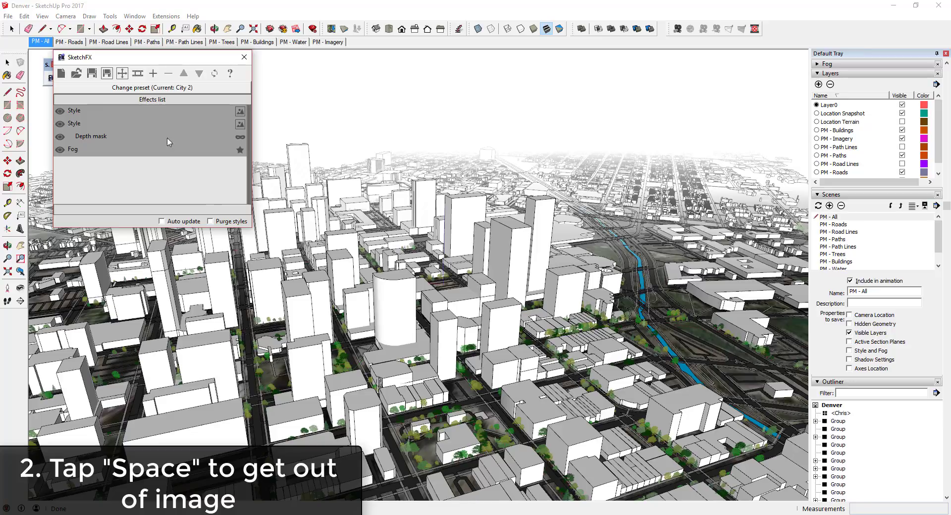
{"action": "left_click_drag", "start_coordinate": [137, 63], "coordinate": [129, 62]}
{"action": "left_click", "coordinate": [431, 371]}
{"action": "middle_click_drag", "start_coordinate": [431, 371], "coordinate": [624, 299]}
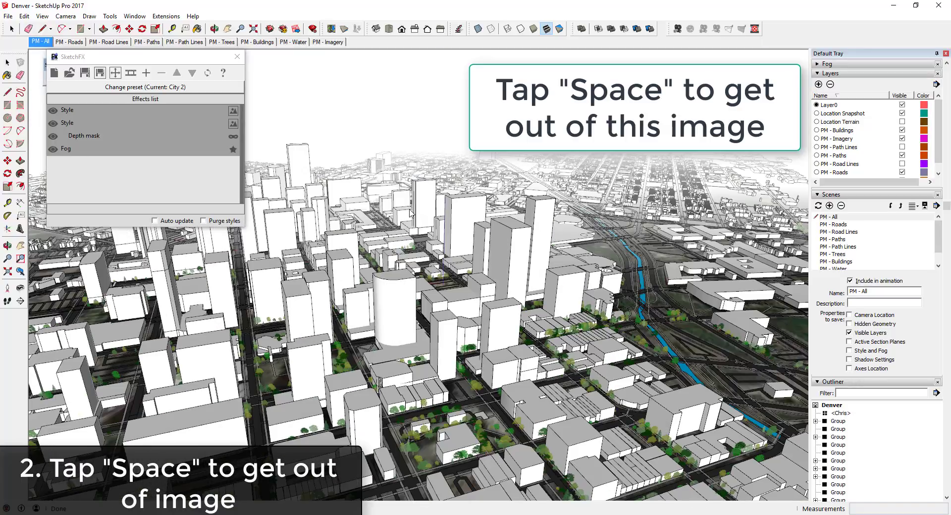
{"action": "key", "text": "space"}
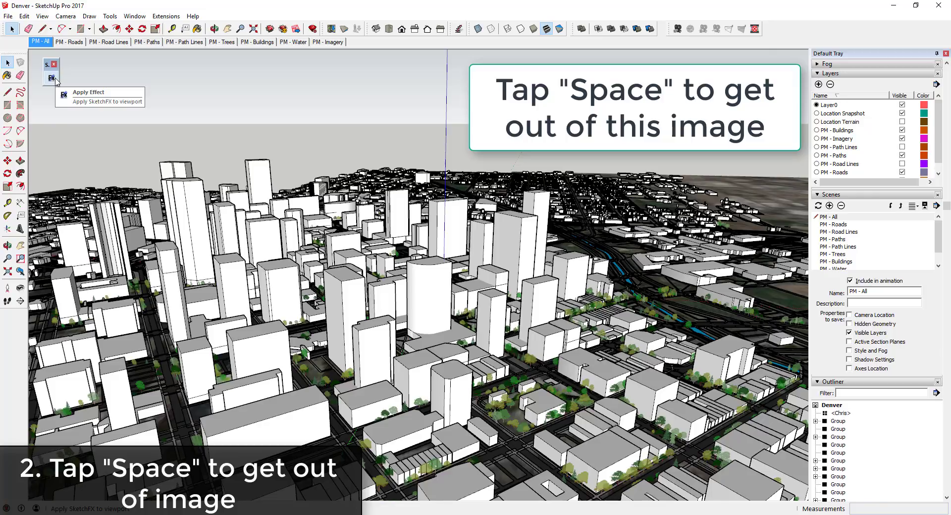
{"action": "left_click", "coordinate": [51, 78]}
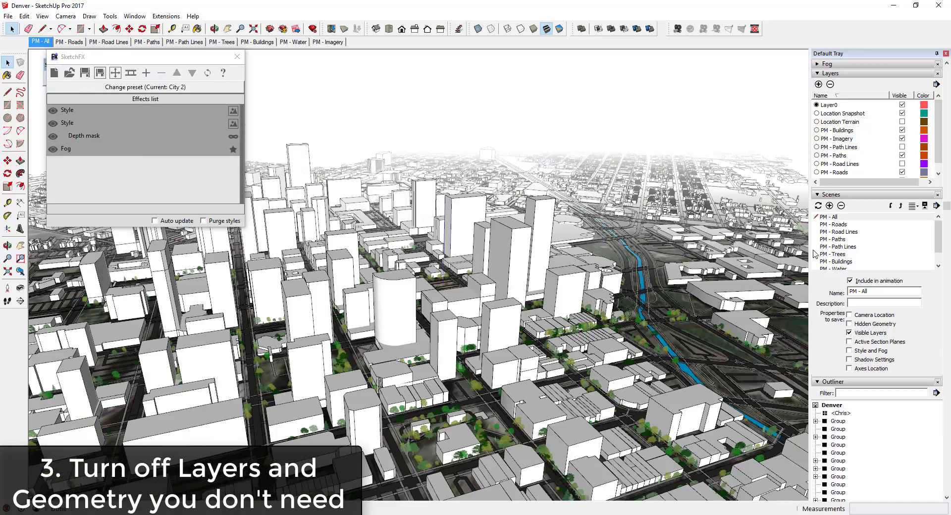
{"action": "scroll", "coordinate": [856, 138], "scroll_direction": "up", "scroll_amount": 3}
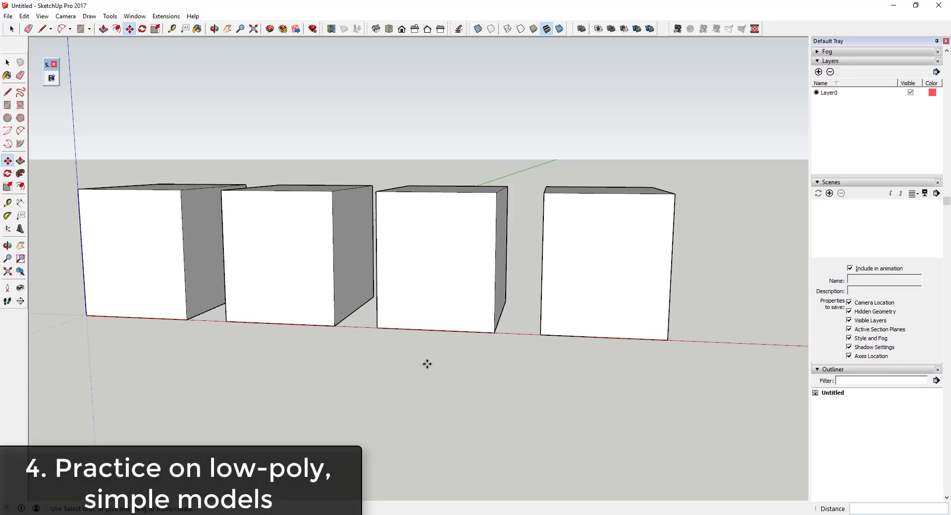
Render the four cubes with the Architectural 2 preset
{"action": "middle_click_drag", "start_coordinate": [426, 363], "coordinate": [458, 339]}
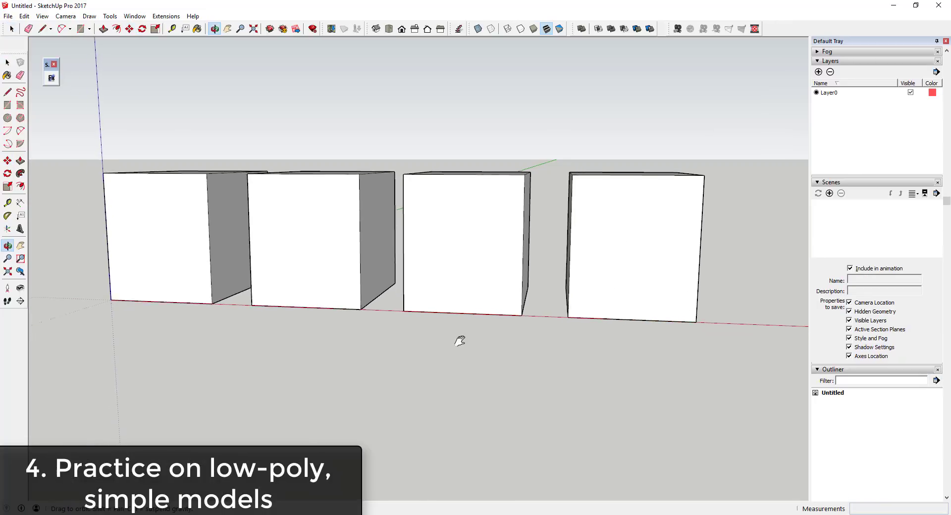
{"action": "left_click", "coordinate": [51, 79]}
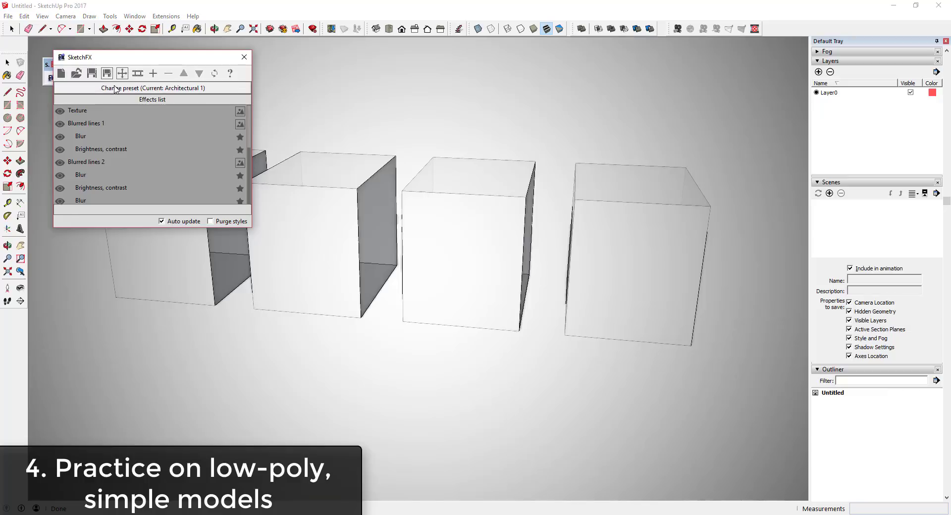
{"action": "left_click", "coordinate": [123, 88]}
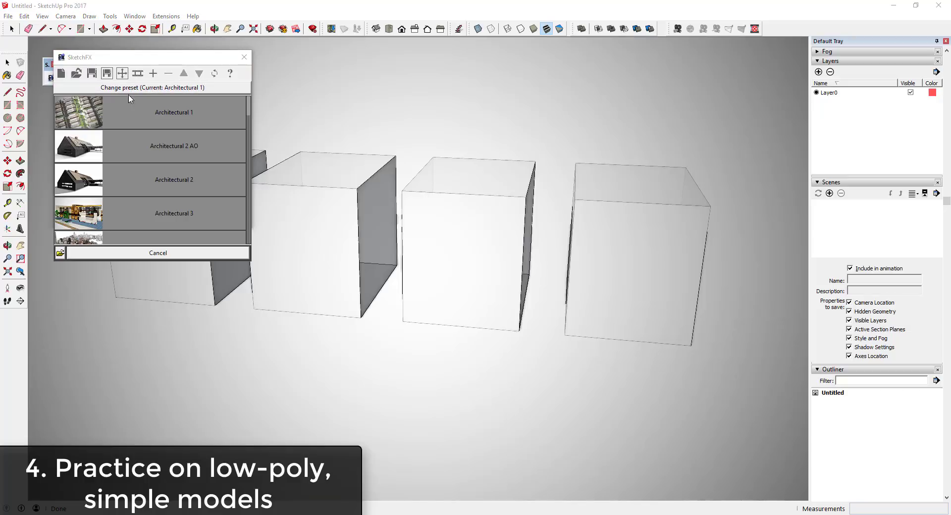
{"action": "left_click", "coordinate": [154, 187]}
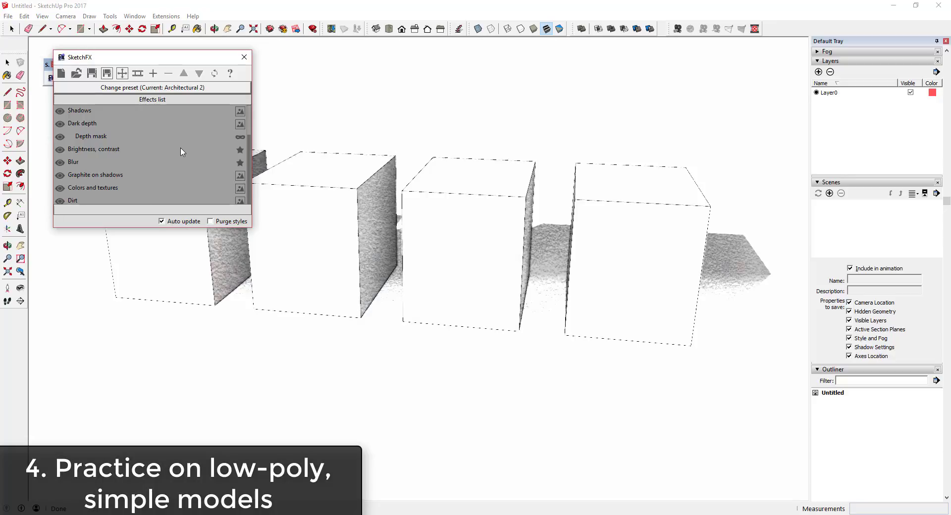
Inspect the Brightness, contrast and Blur effect settings, then scroll the preset list
{"action": "left_click", "coordinate": [106, 151]}
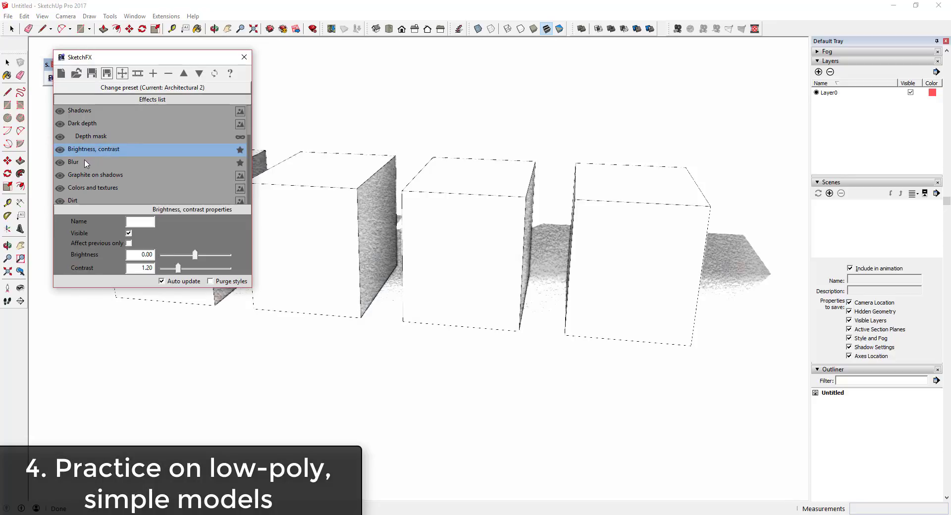
{"action": "left_click", "coordinate": [86, 163]}
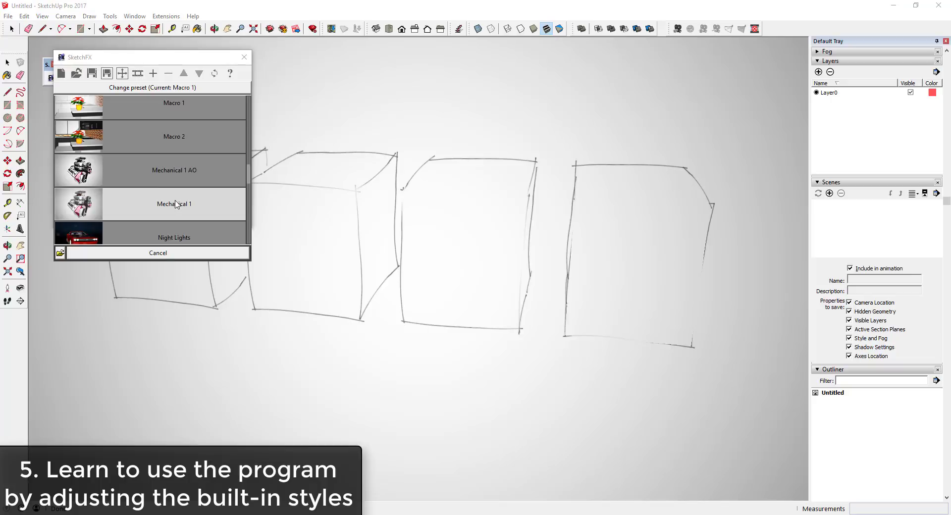
{"action": "scroll", "coordinate": [175, 196], "scroll_direction": "down", "scroll_amount": 1}
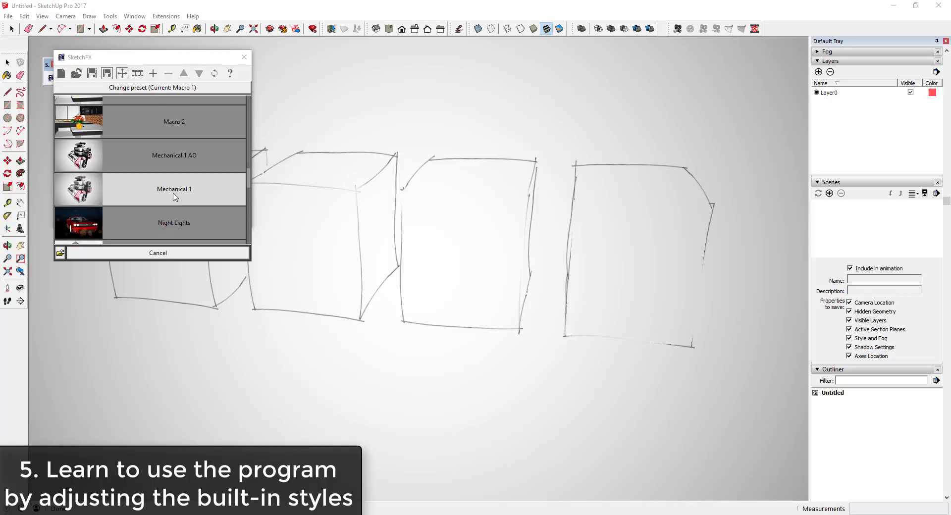
{"action": "scroll", "coordinate": [174, 196], "scroll_direction": "down", "scroll_amount": 4}
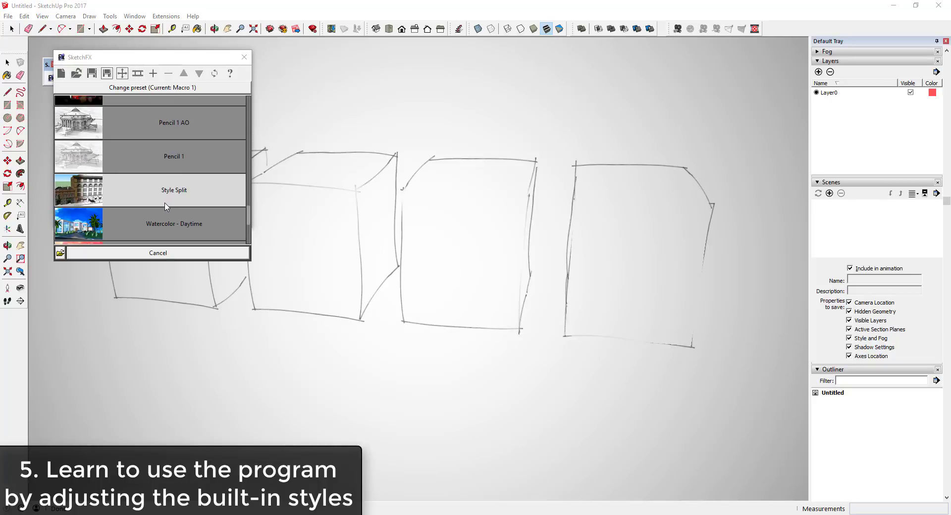
Load Style Split on the cubes and set the style blend mode to Overlay after trying Difference and Add
{"action": "left_click", "coordinate": [161, 189]}
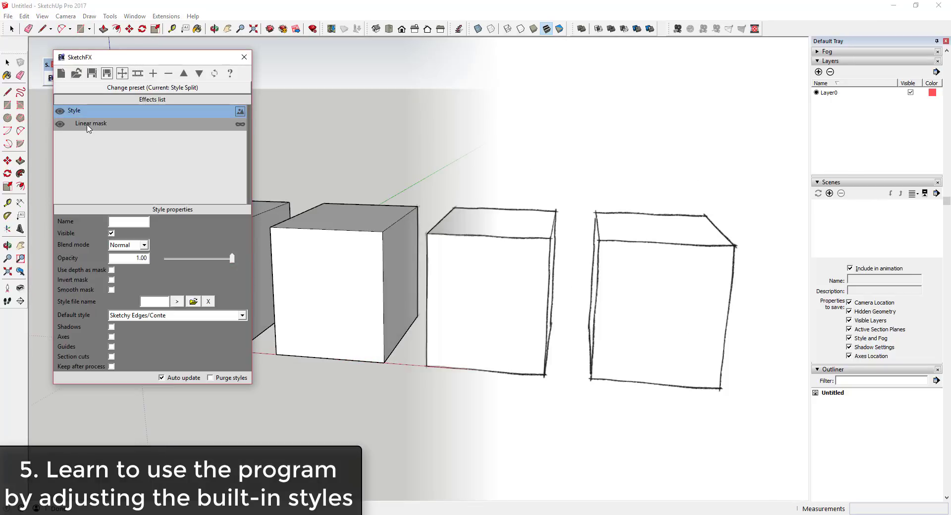
{"action": "left_click", "coordinate": [145, 246]}
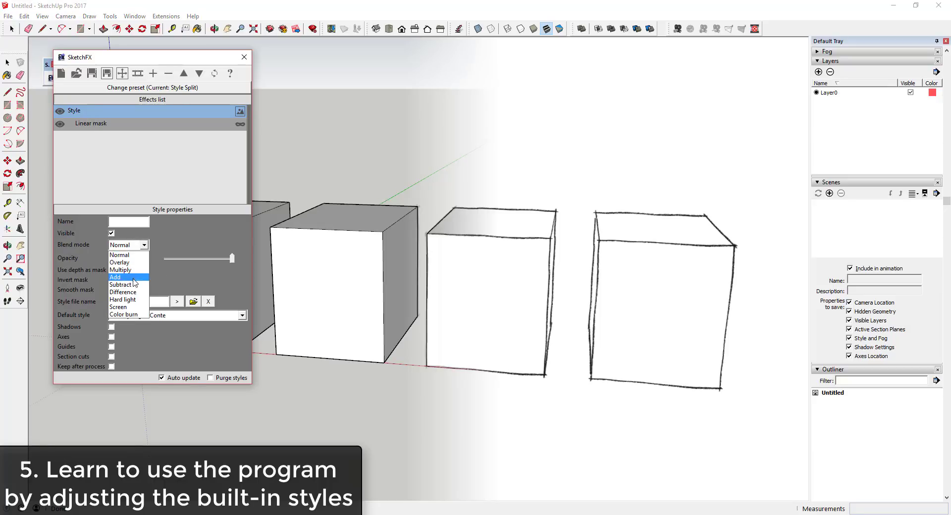
{"action": "left_click", "coordinate": [130, 290]}
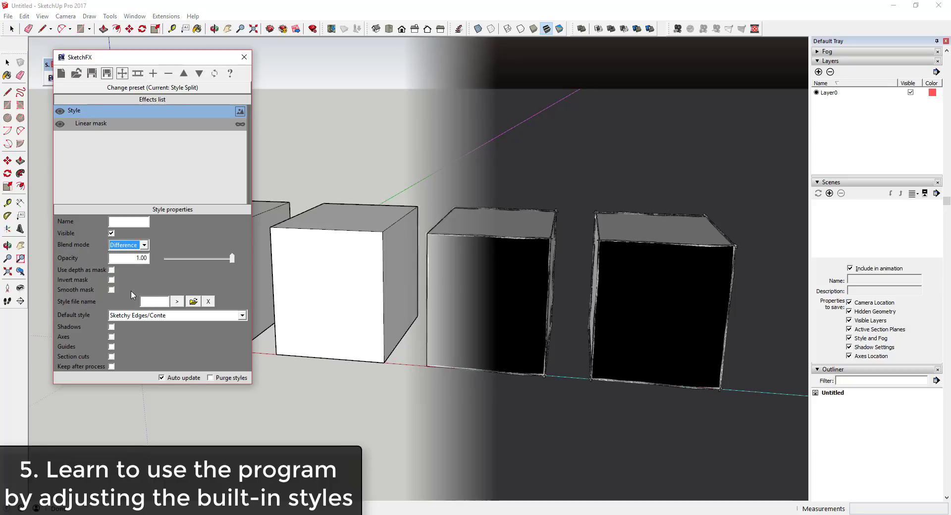
{"action": "left_click", "coordinate": [139, 246]}
{"action": "left_click", "coordinate": [125, 277]}
{"action": "left_click", "coordinate": [144, 245]}
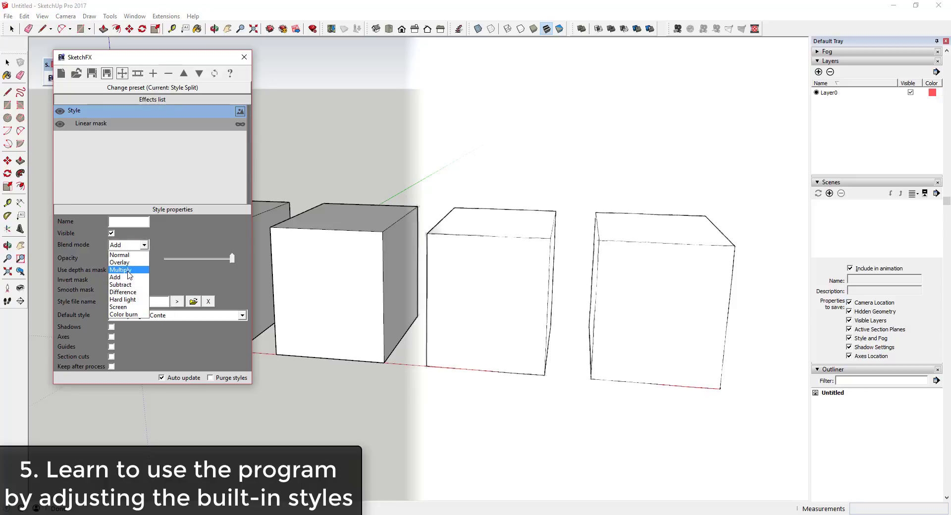
{"action": "left_click", "coordinate": [119, 263]}
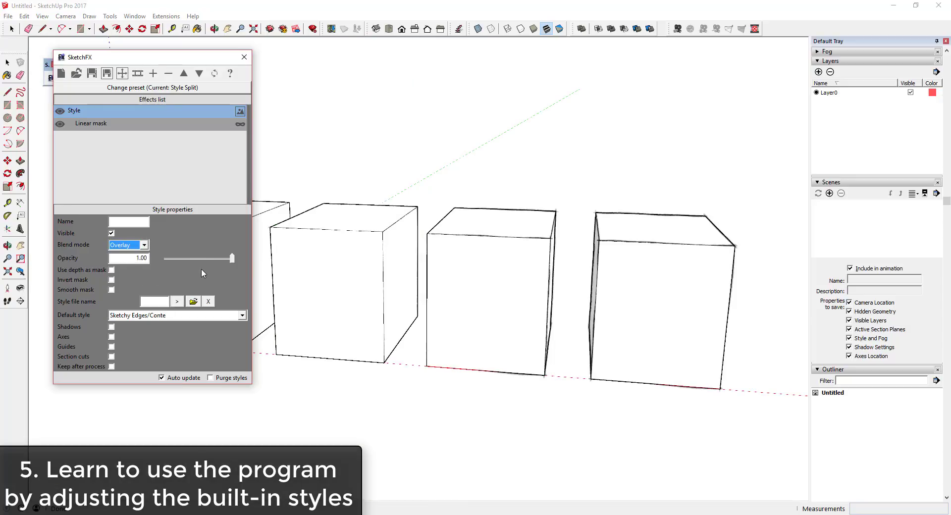
Lower the style opacity to 0.55 and choose Sketchy Edges/Scribble Heavy as default style
{"action": "left_click_drag", "start_coordinate": [233, 263], "coordinate": [202, 260]}
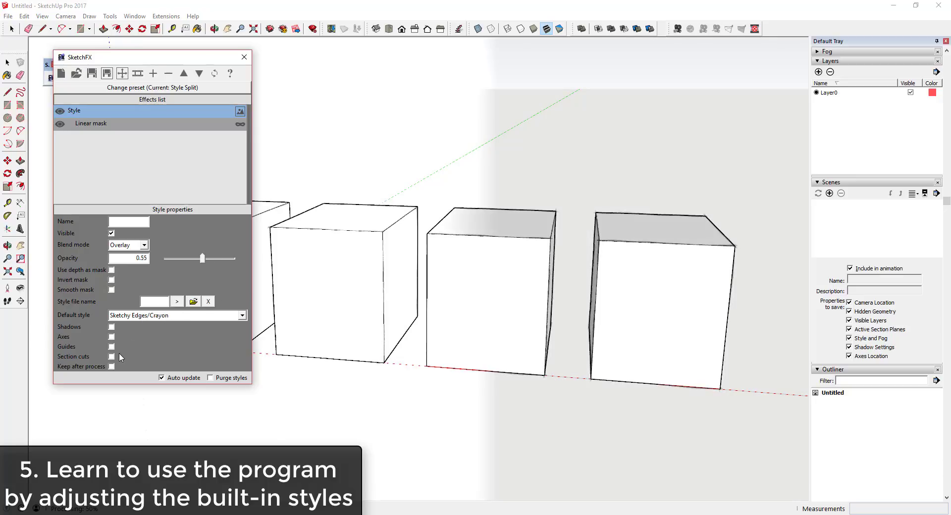
{"action": "left_click", "coordinate": [140, 317]}
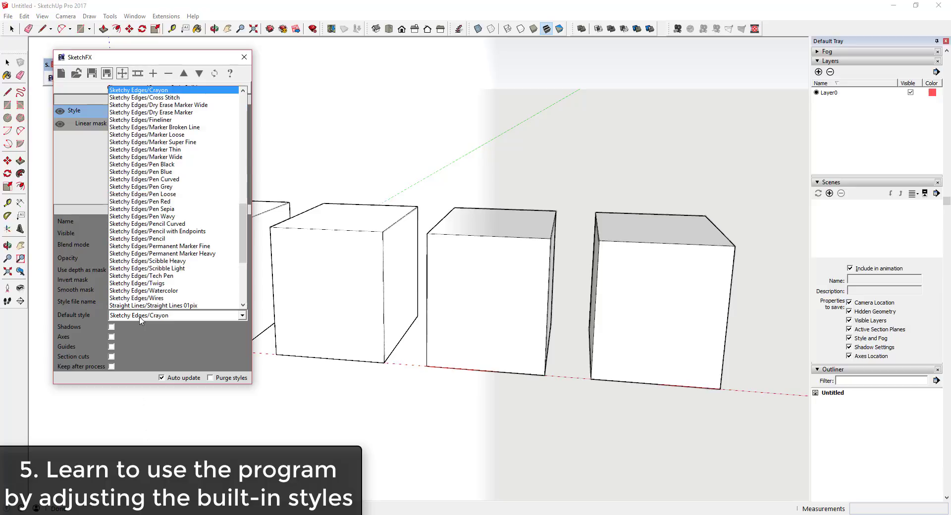
{"action": "left_click", "coordinate": [159, 261]}
Switch the linear mask operation to Subtract and move its Center X to 0.82
{"action": "left_click", "coordinate": [87, 124]}
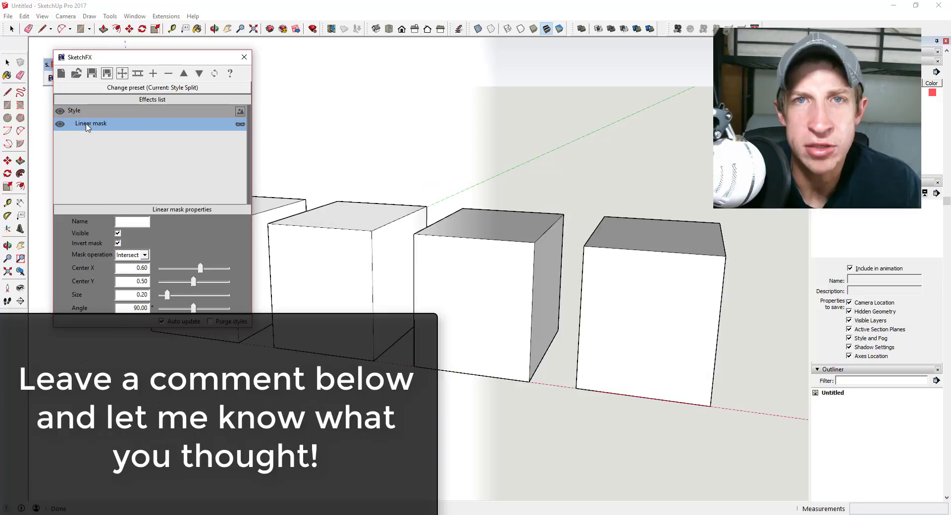
{"action": "left_click", "coordinate": [145, 254]}
{"action": "left_click", "coordinate": [130, 280]}
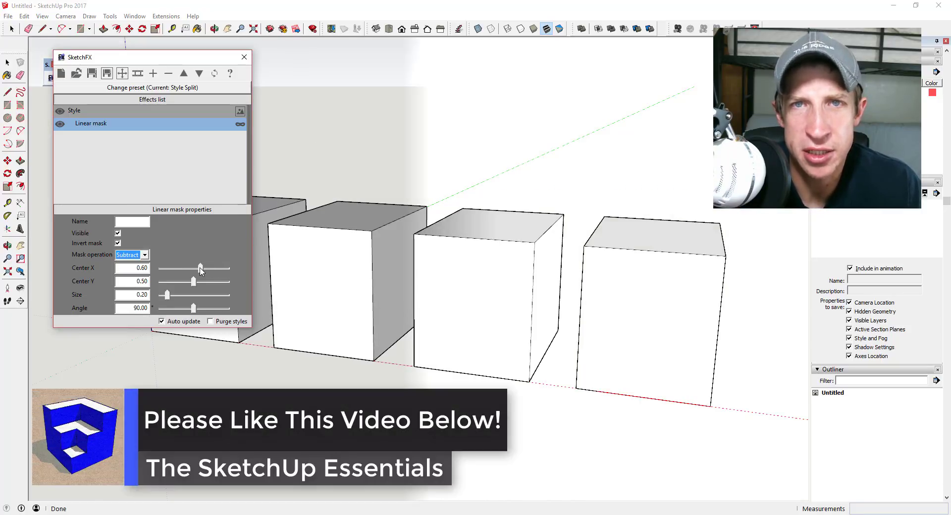
{"action": "left_click_drag", "start_coordinate": [200, 268], "coordinate": [214, 271]}
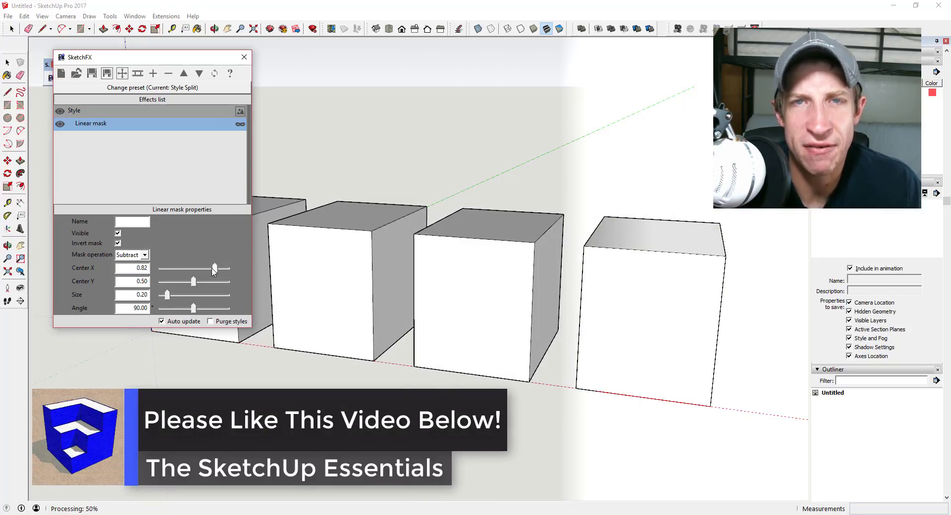